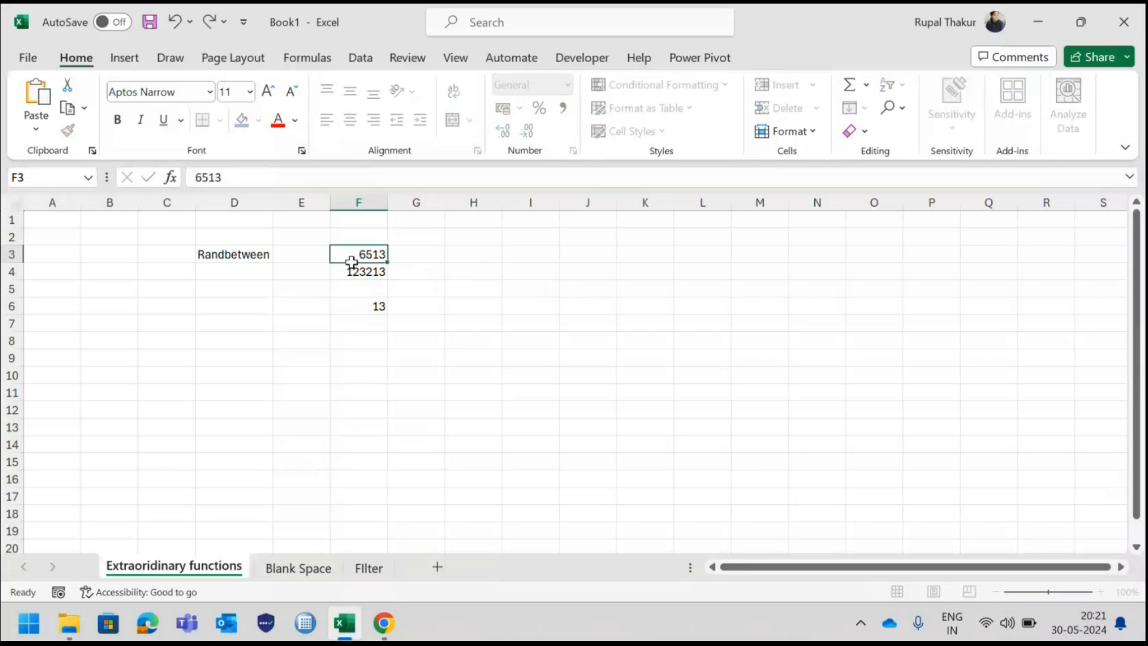
Clear the existing numbers from cells F3:F6
{"action": "key", "text": "Delete"}
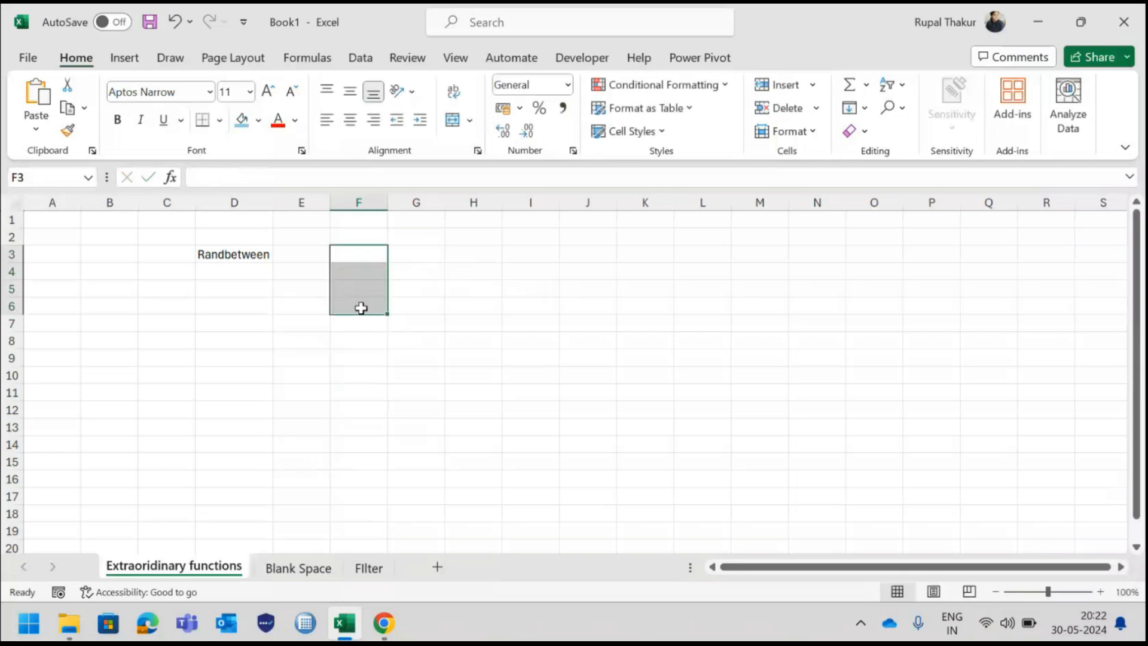
{"action": "left_click", "coordinate": [362, 370]}
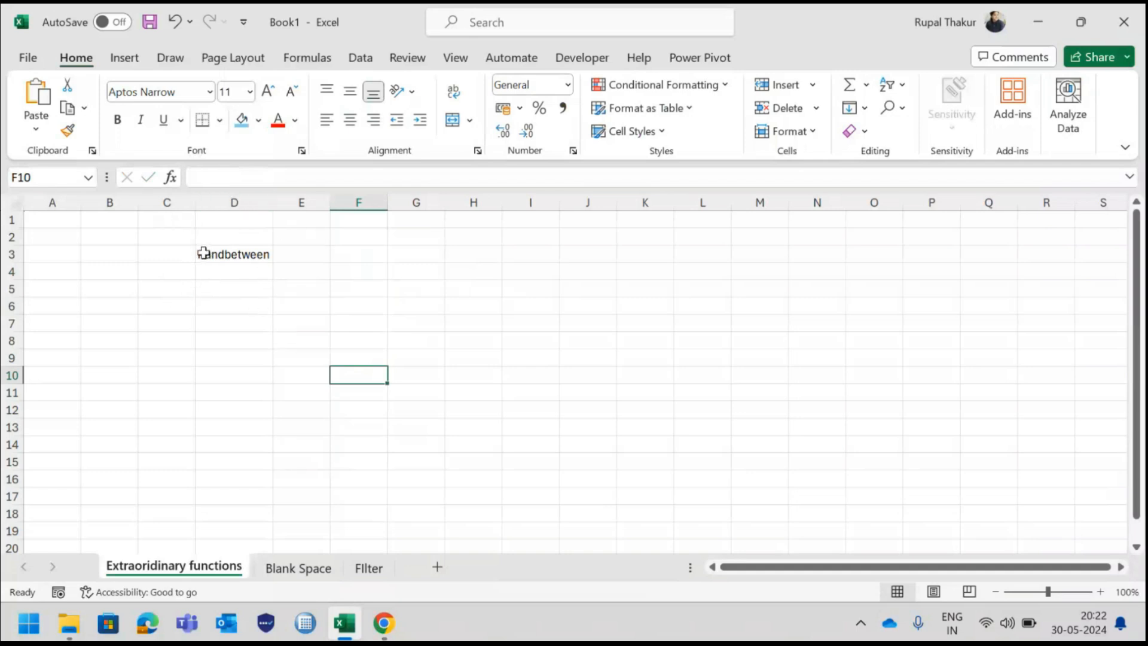
Enter the formula =RANDBETWEEN(2000,3500) in cell D5, below the Randbetween label
{"action": "left_click", "coordinate": [225, 292]}
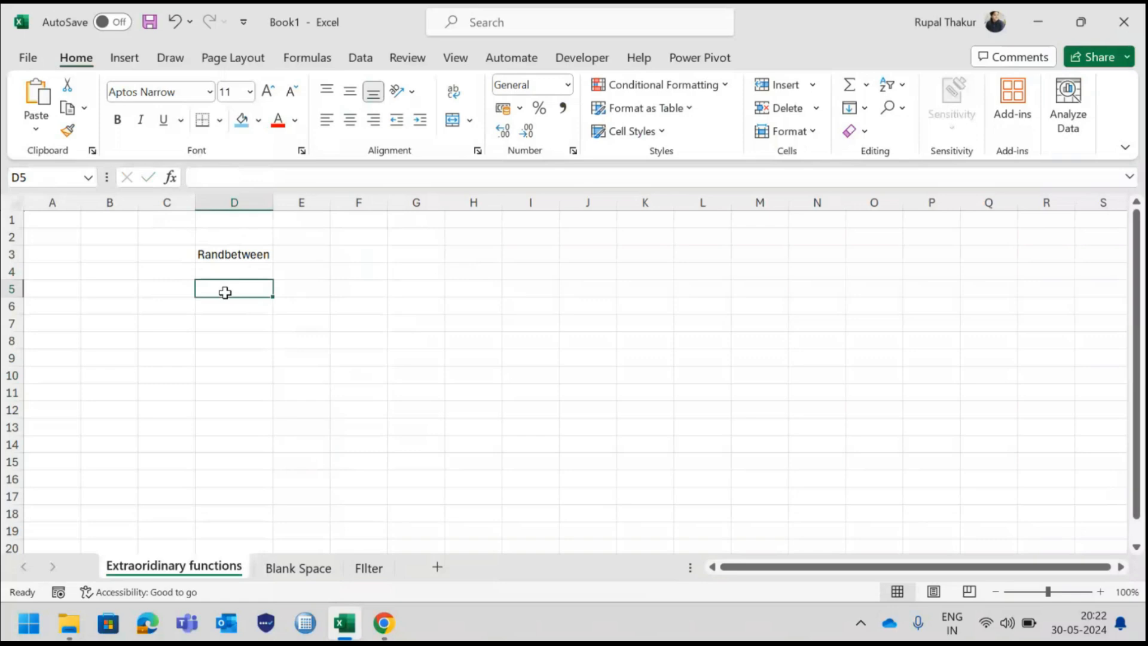
{"action": "type", "text": "="}
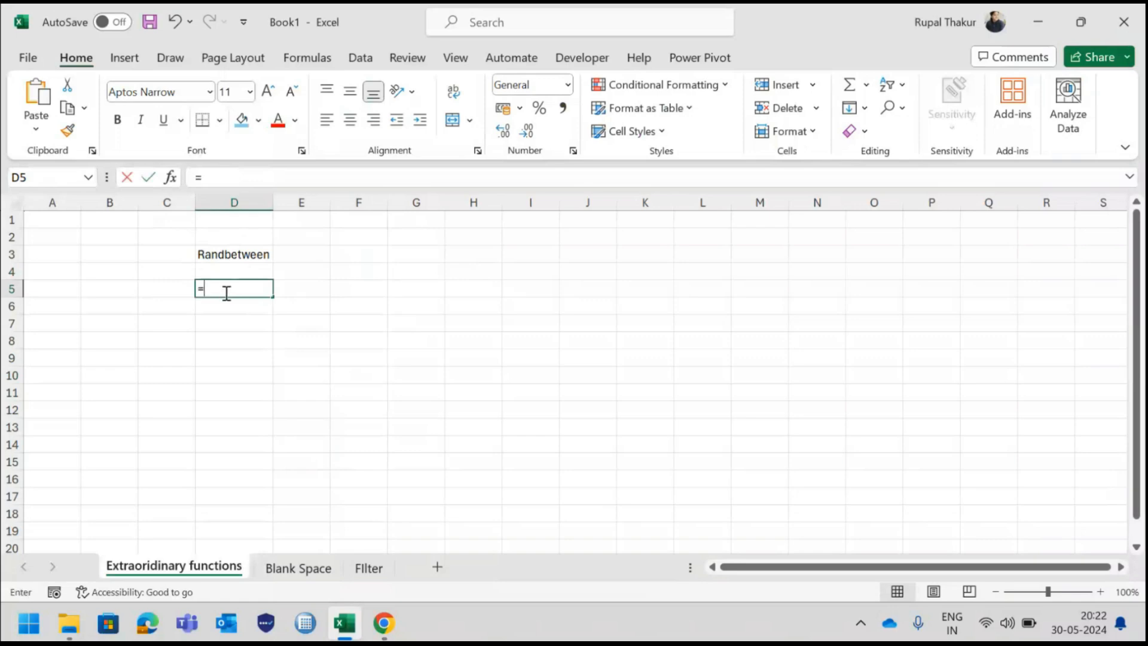
{"action": "type", "text": "r"}
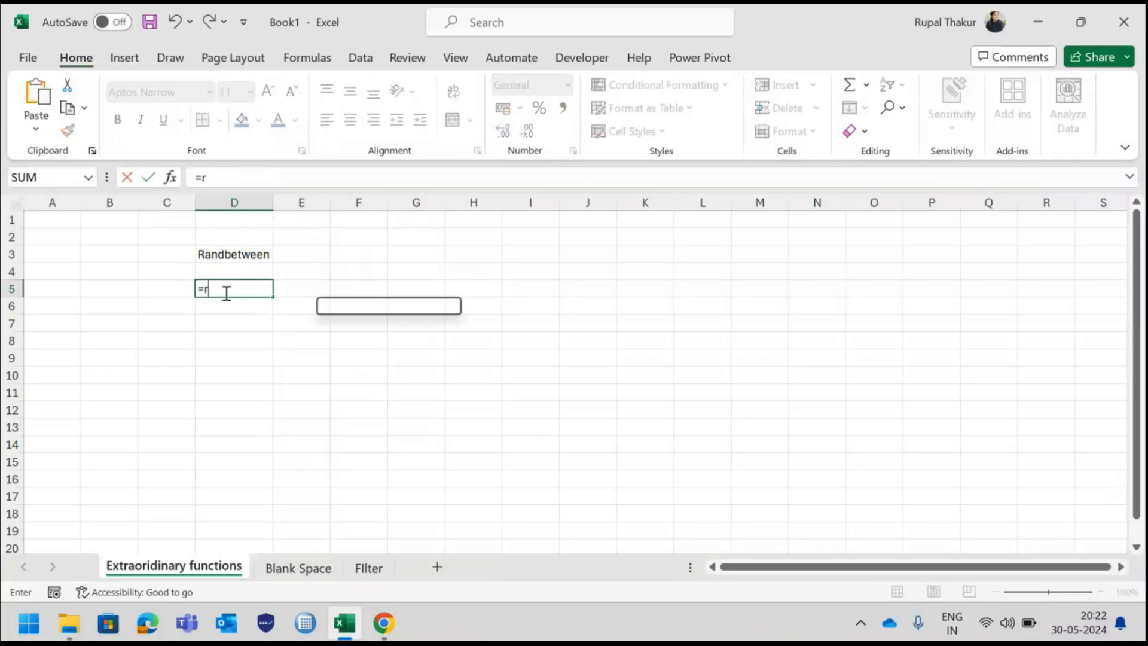
{"action": "type", "text": "and"}
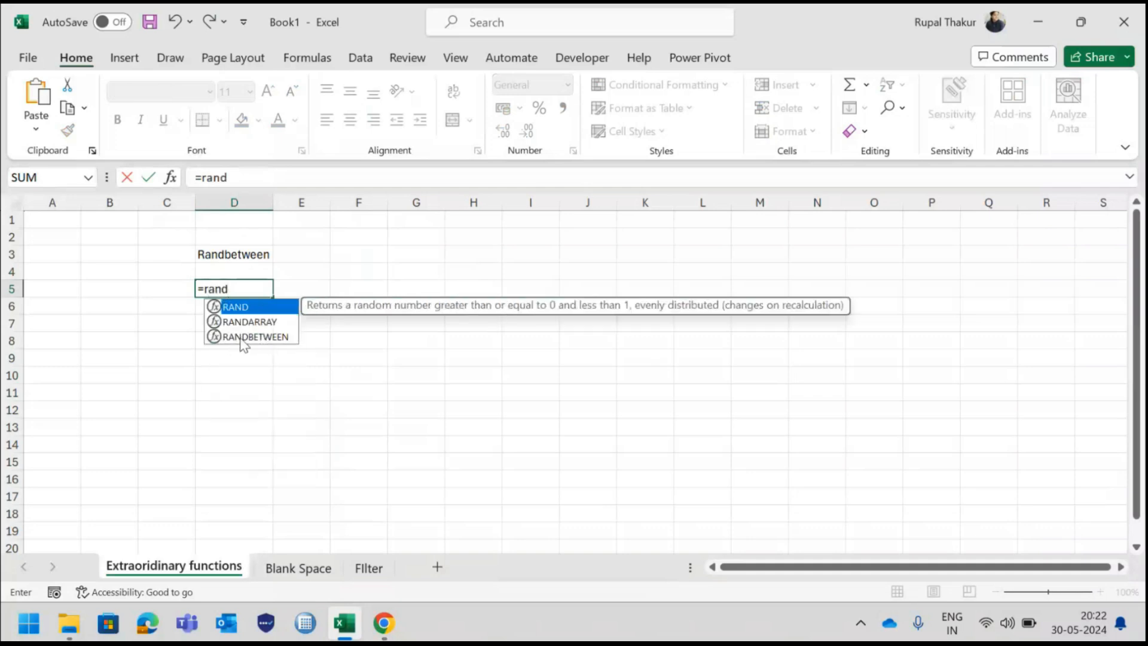
{"action": "key", "text": "Down"}
{"action": "key", "text": "Down"}
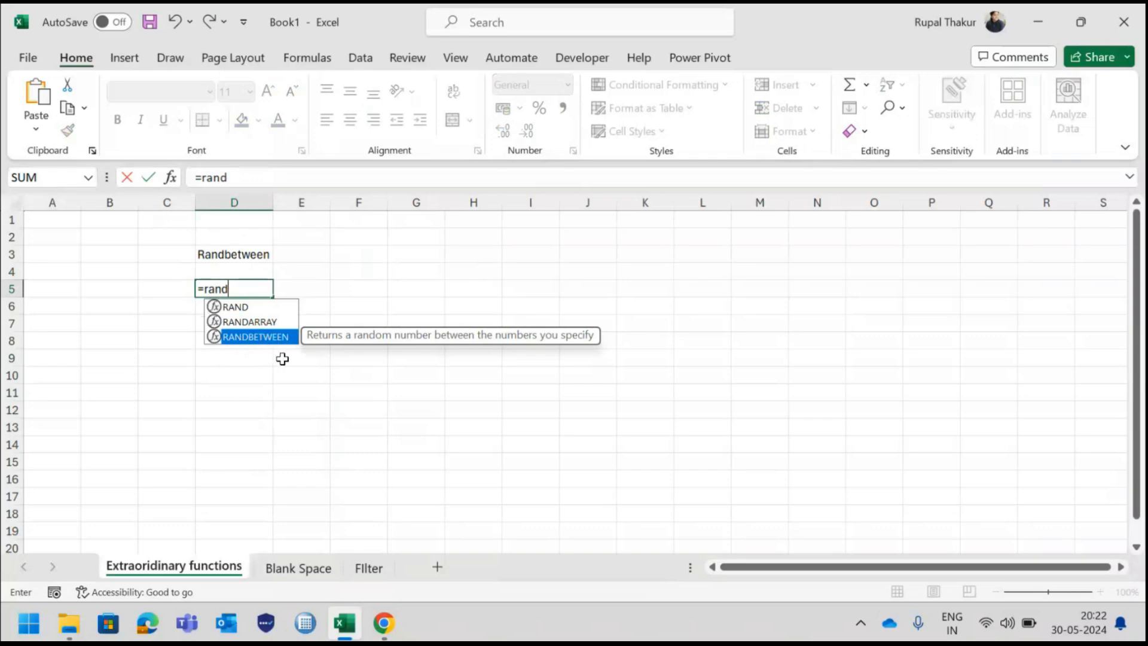
{"action": "key", "text": "Tab"}
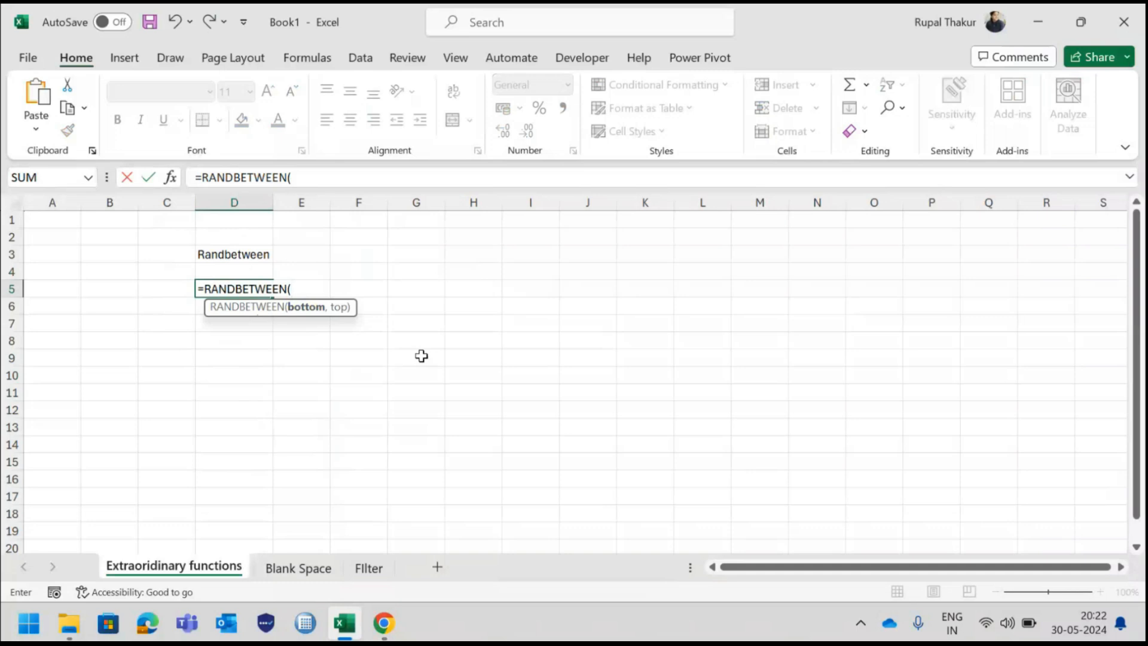
{"action": "type", "text": "2000,"}
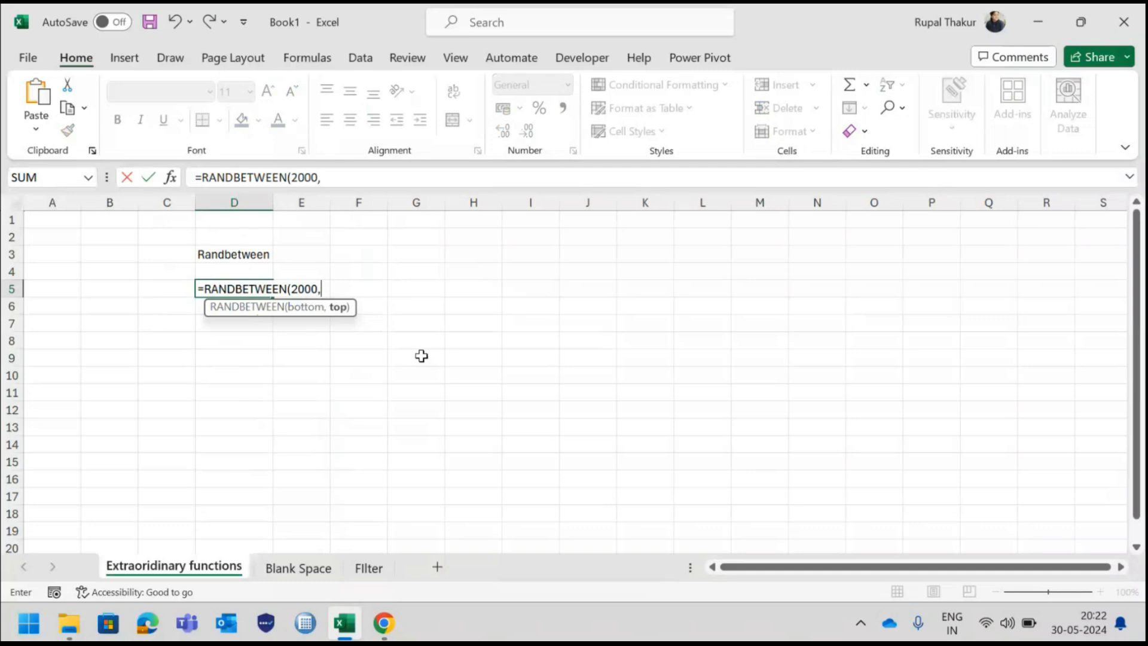
{"action": "type", "text": "3500)"}
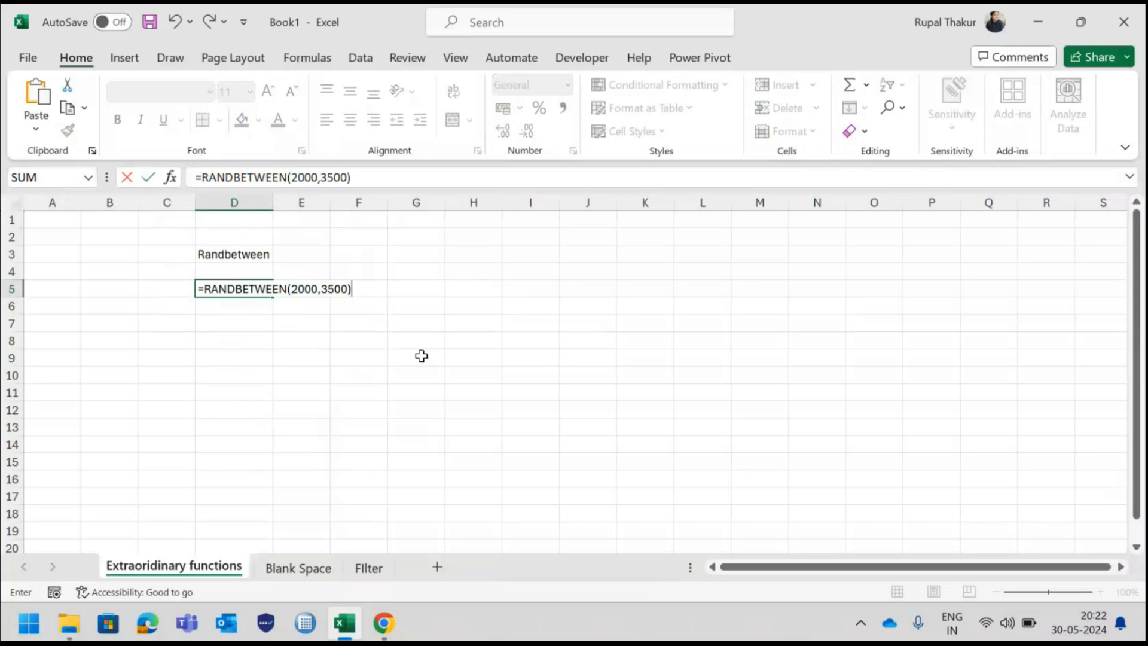
{"action": "key", "text": "Return"}
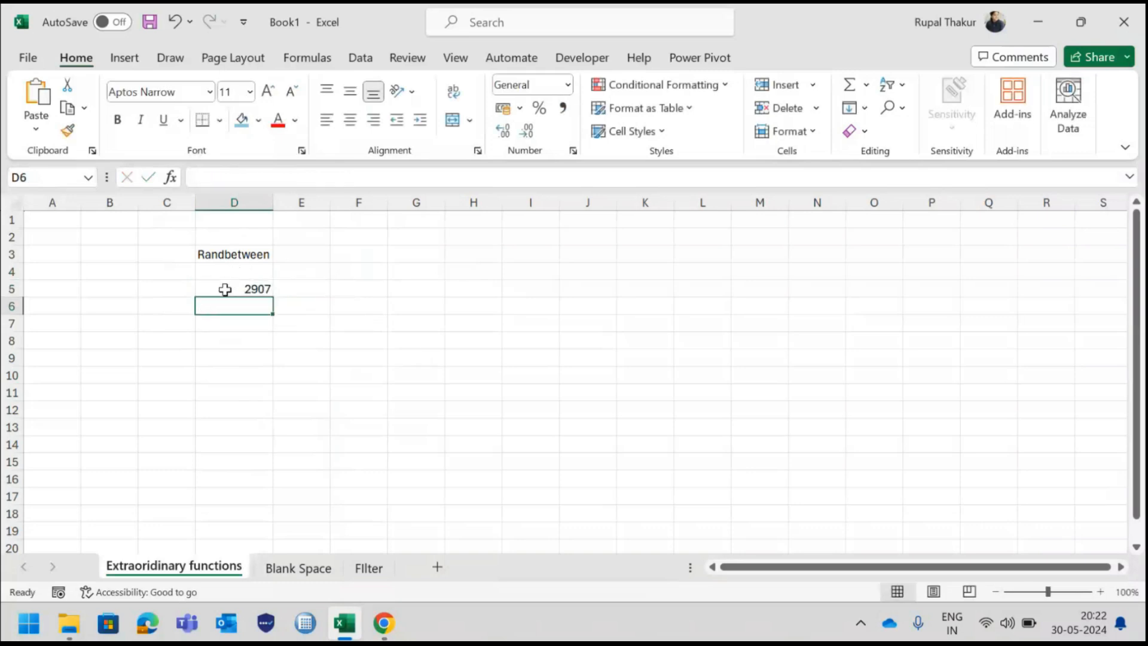
Fill the RANDBETWEEN formula from D5 down through cell D22
{"action": "left_click", "coordinate": [225, 287]}
{"action": "left_click_drag", "start_coordinate": [272, 297], "coordinate": [270, 509]}
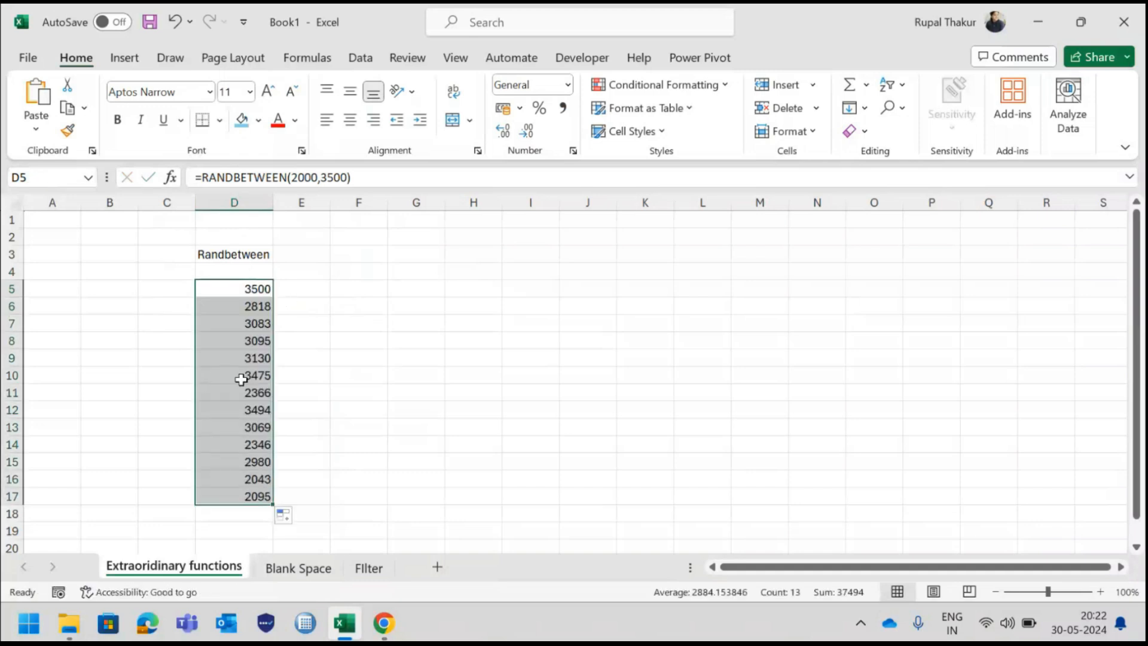
{"action": "scroll", "coordinate": [244, 417], "scroll_direction": "down", "scroll_amount": 1}
{"action": "scroll", "coordinate": [244, 418], "scroll_direction": "down", "scroll_amount": 2}
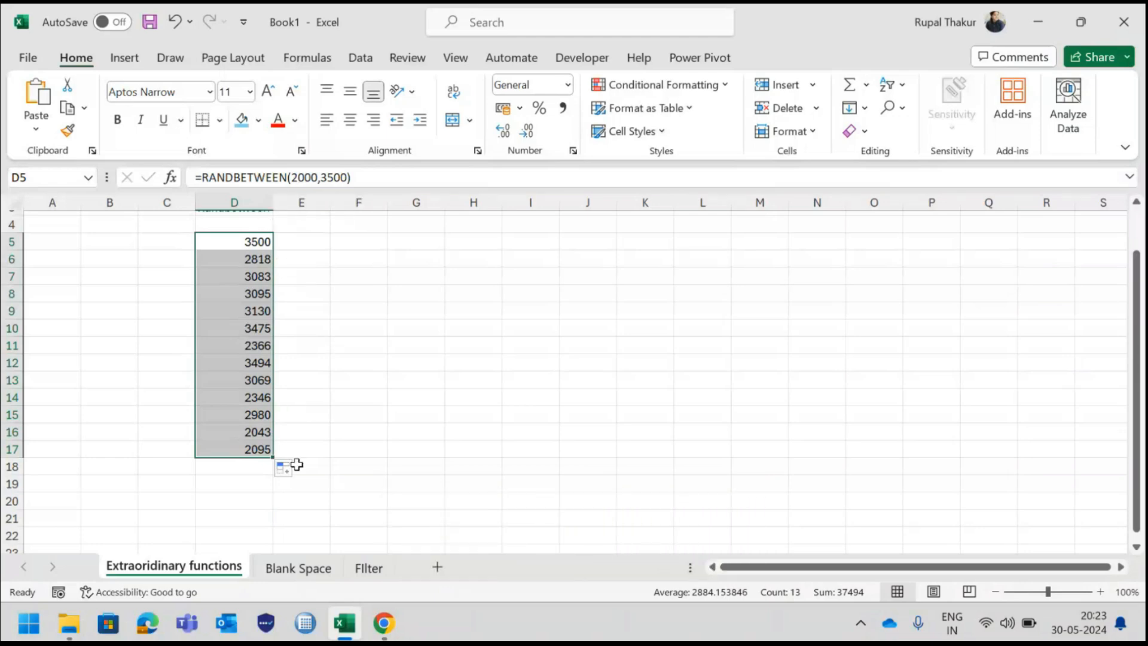
{"action": "left_click_drag", "start_coordinate": [272, 457], "coordinate": [272, 542]}
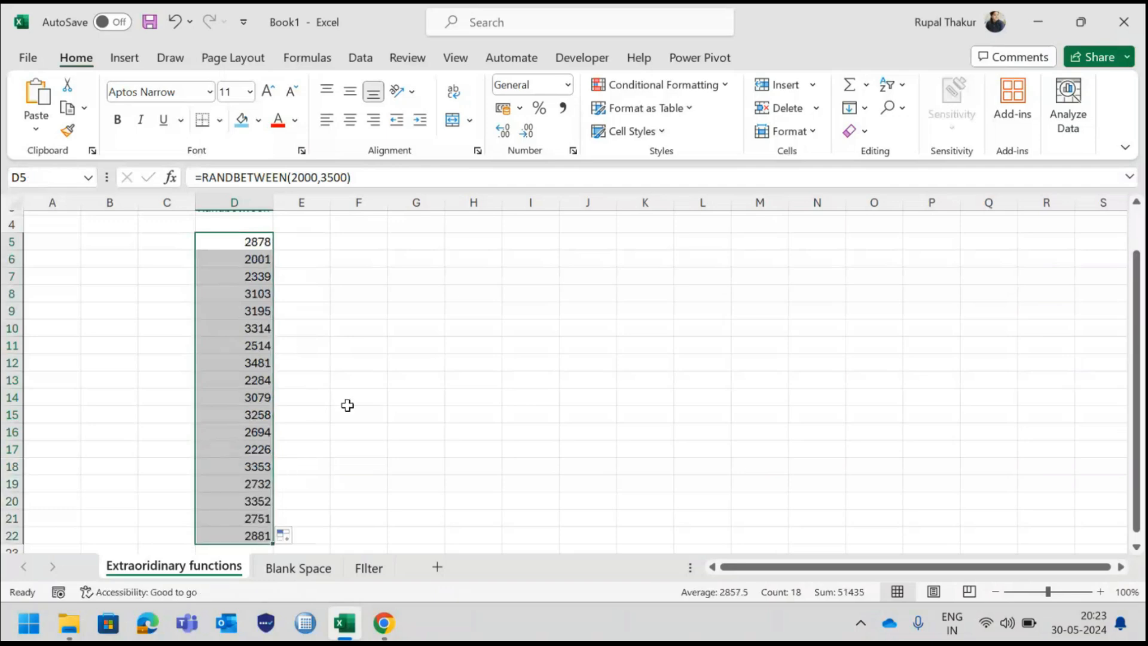
{"action": "scroll", "coordinate": [347, 406], "scroll_direction": "up", "scroll_amount": 1}
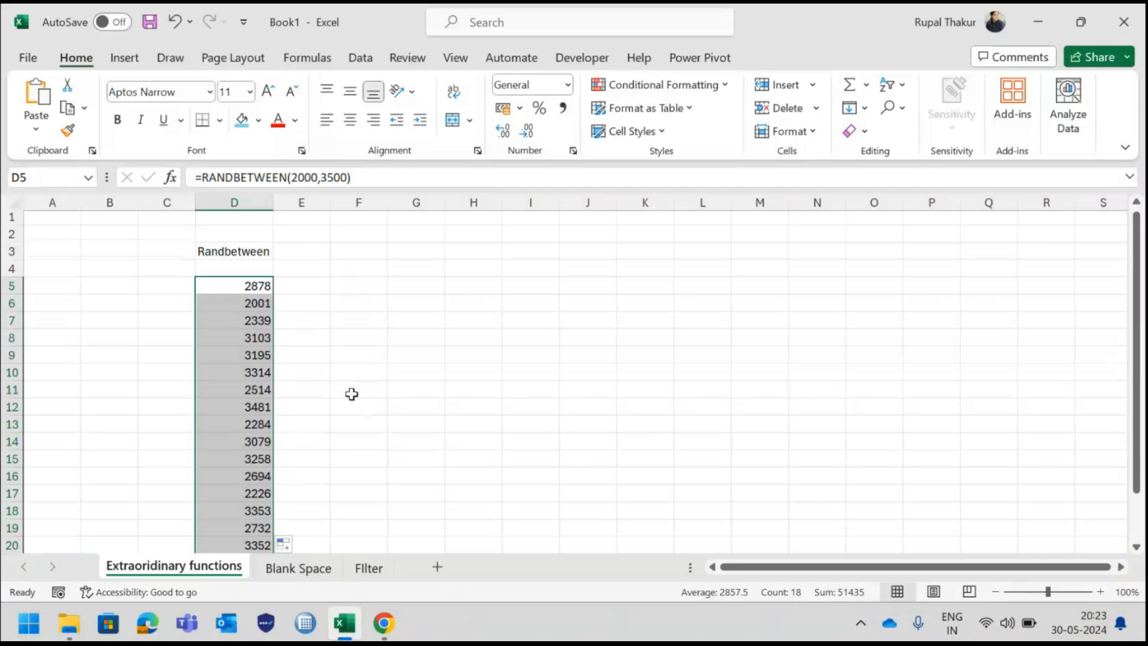
{"action": "left_click", "coordinate": [351, 394]}
Enter the column heading Emp ID in cell G5
{"action": "left_click", "coordinate": [409, 286]}
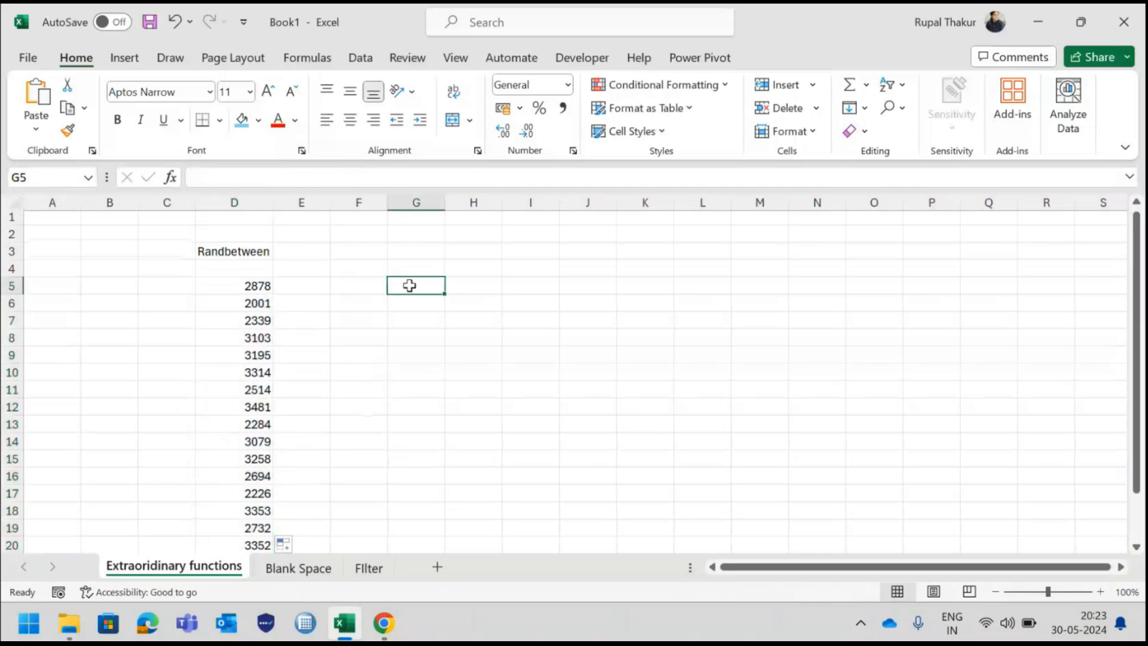
{"action": "type", "text": "Emp"}
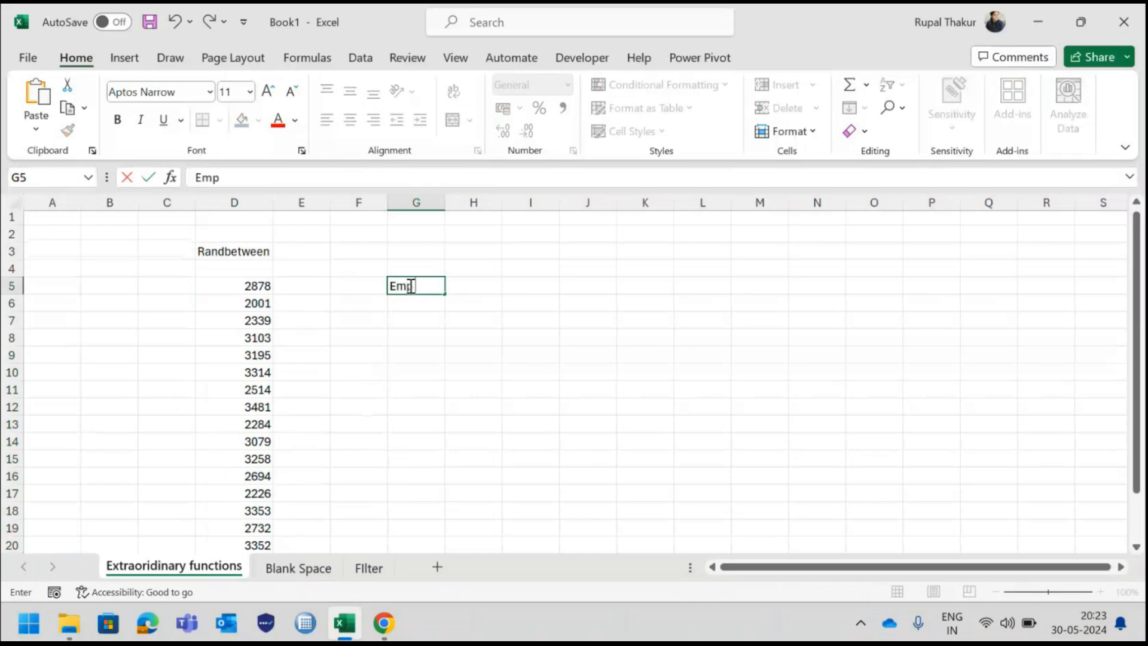
{"action": "type", "text": " ID"}
Enter the formula =RANDBETWEEN(1001,2000) in cell G6 under the Emp ID heading
{"action": "left_click", "coordinate": [418, 303]}
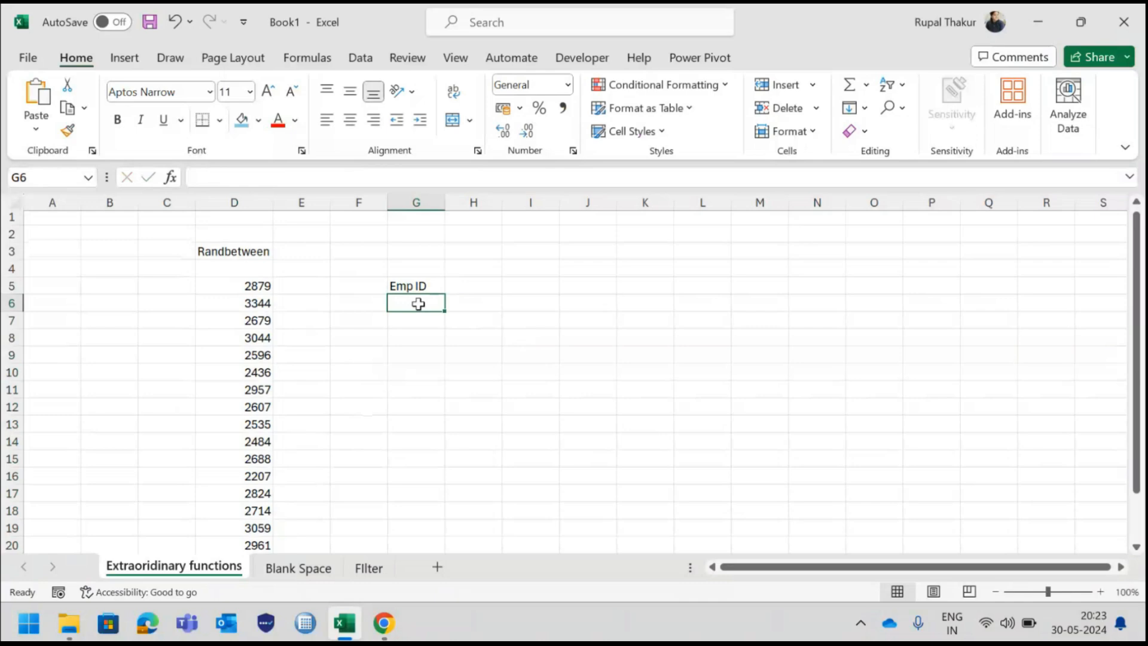
{"action": "type", "text": "=ra"}
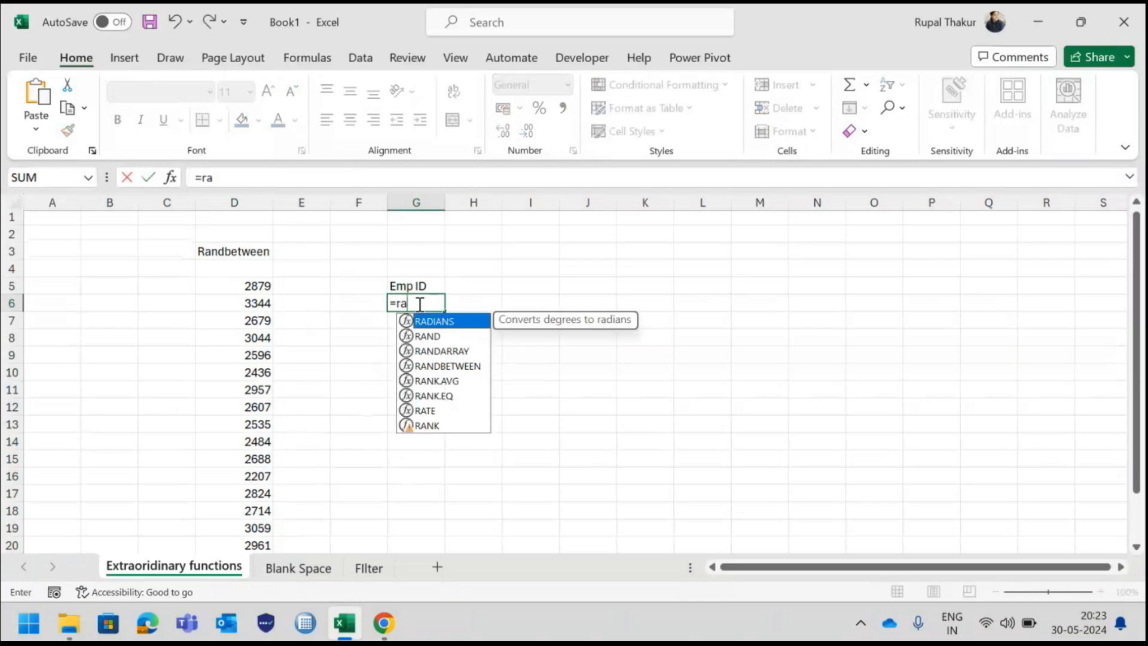
{"action": "type", "text": "nd"}
{"action": "key", "text": "Down"}
{"action": "key", "text": "Down"}
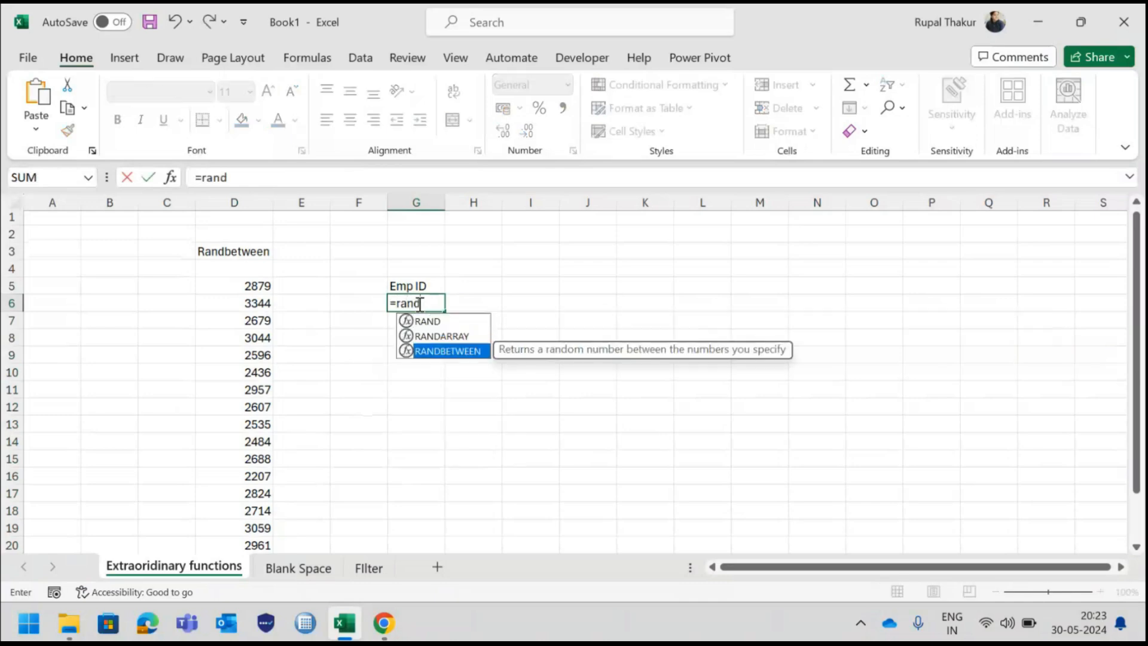
{"action": "key", "text": "Tab"}
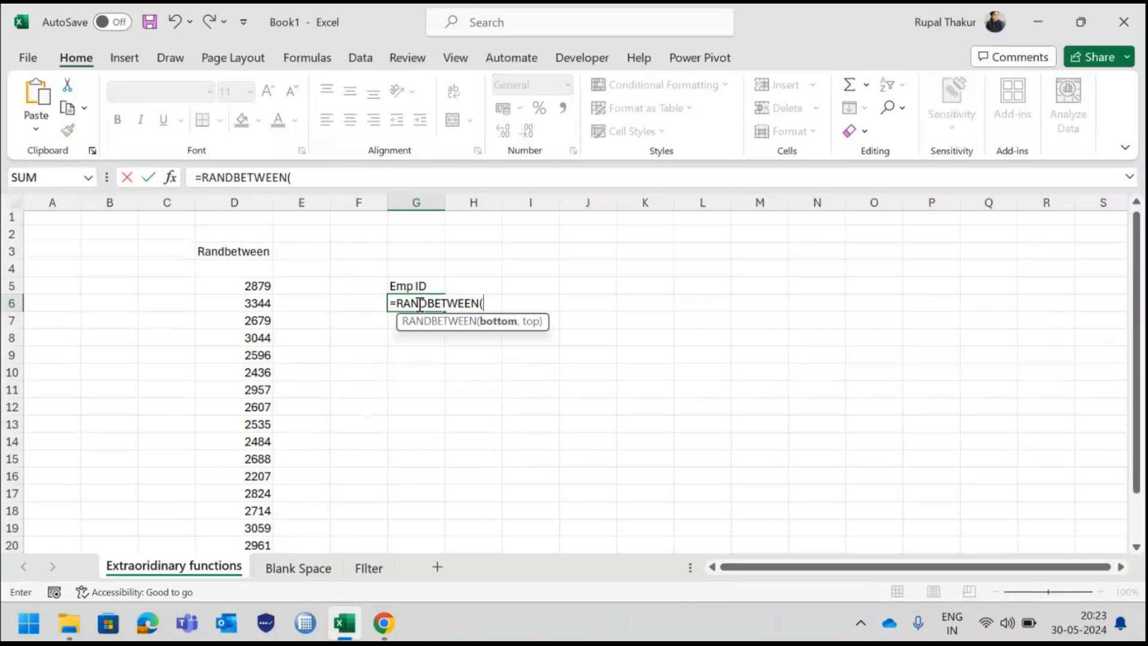
{"action": "type", "text": "1001,"}
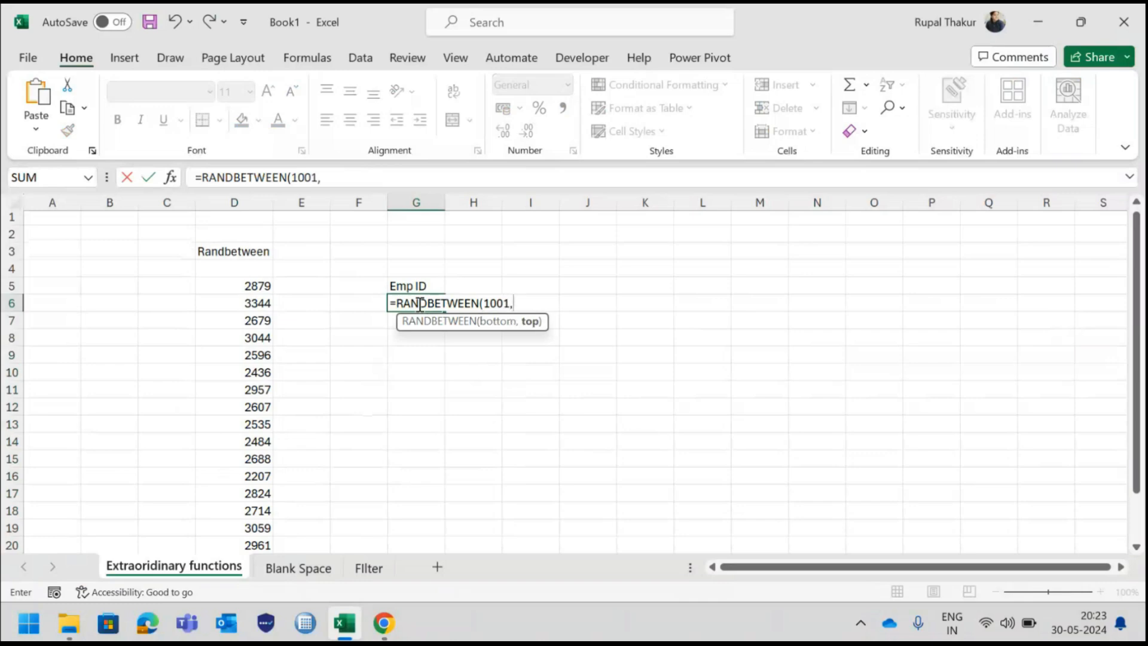
{"action": "type", "text": "2000)"}
{"action": "key", "text": "Return"}
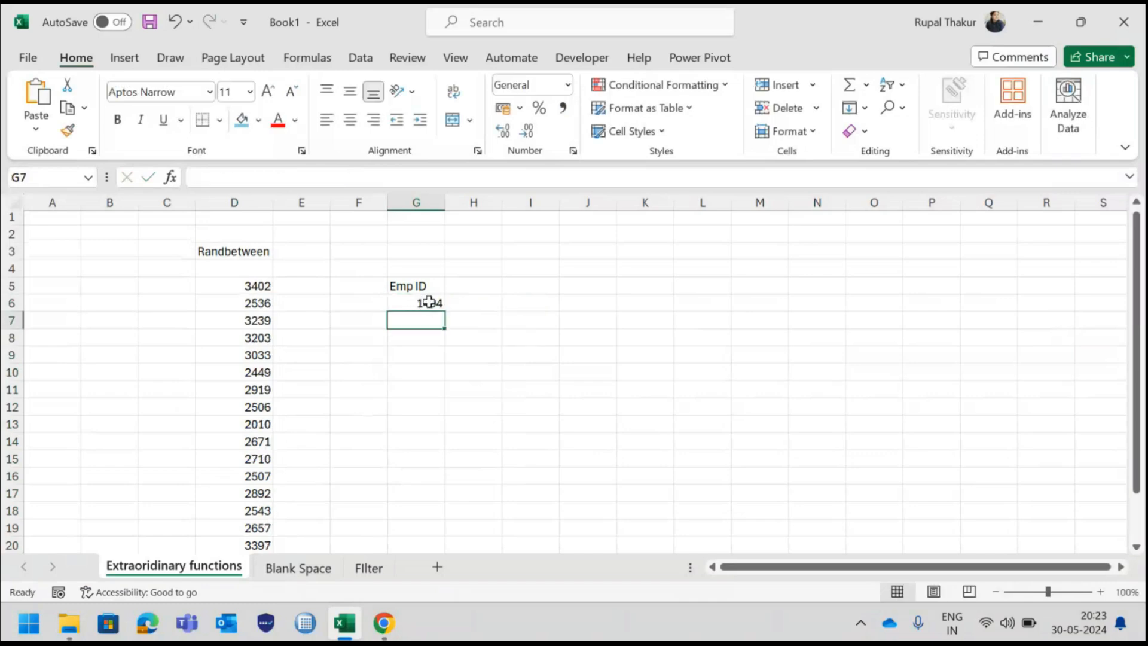
Fill the Emp ID formula from G6 down through cell G20
{"action": "left_click", "coordinate": [422, 303]}
{"action": "left_click_drag", "start_coordinate": [444, 311], "coordinate": [458, 547]}
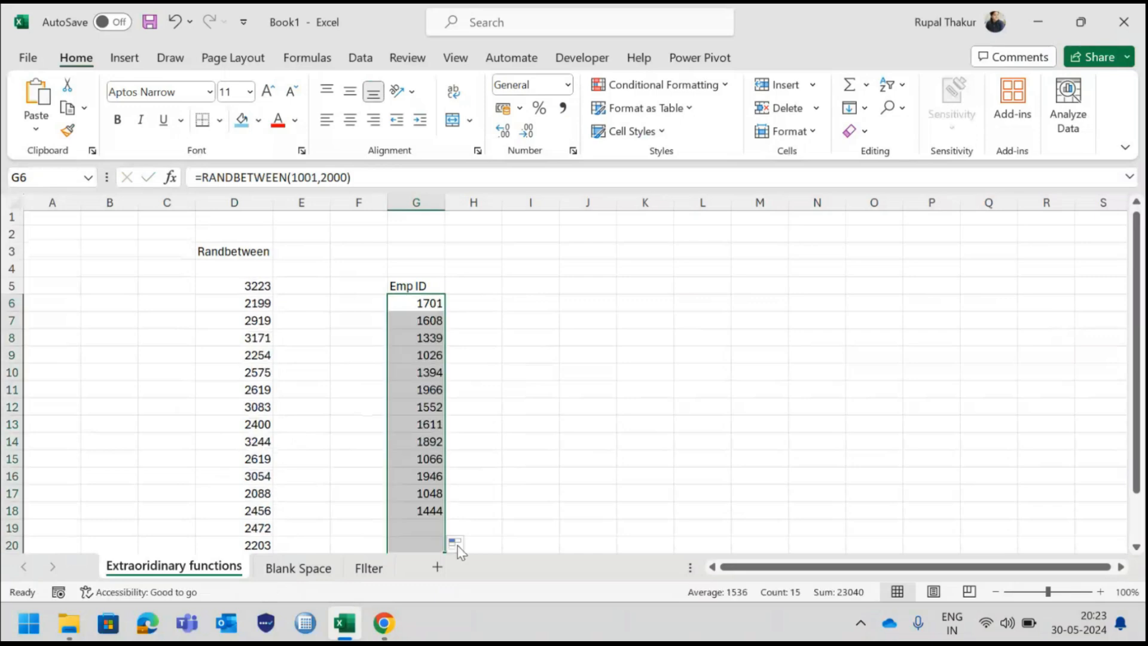
{"action": "scroll", "coordinate": [553, 458], "scroll_direction": "down", "scroll_amount": 1}
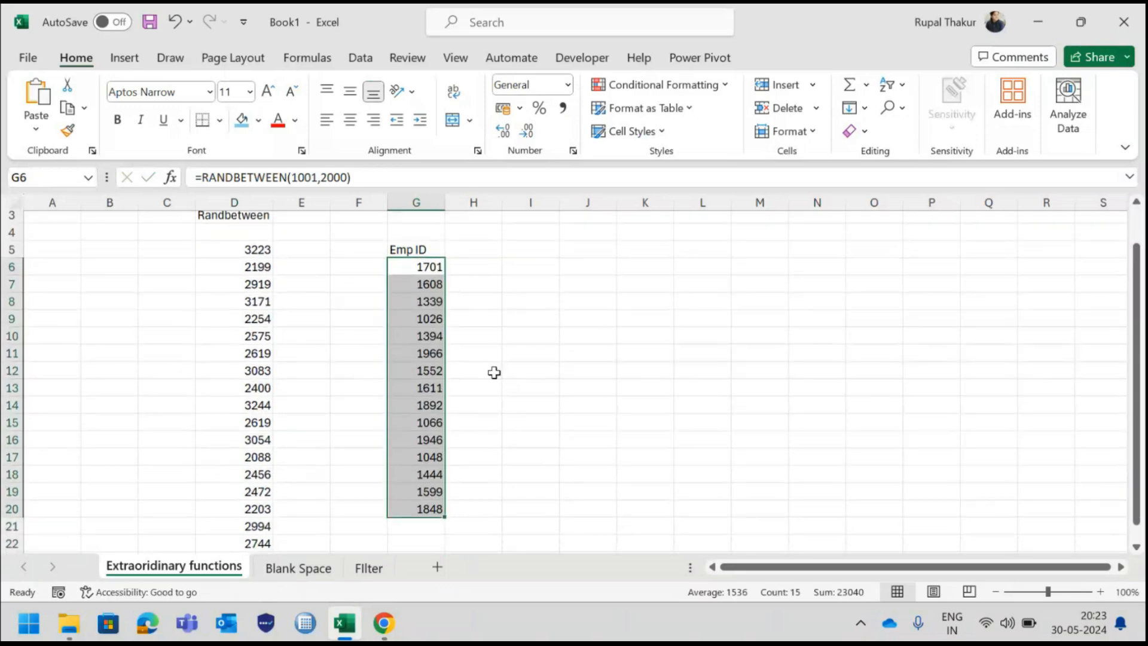
Enter the column heading Sales in cell H5
{"action": "left_click", "coordinate": [473, 248]}
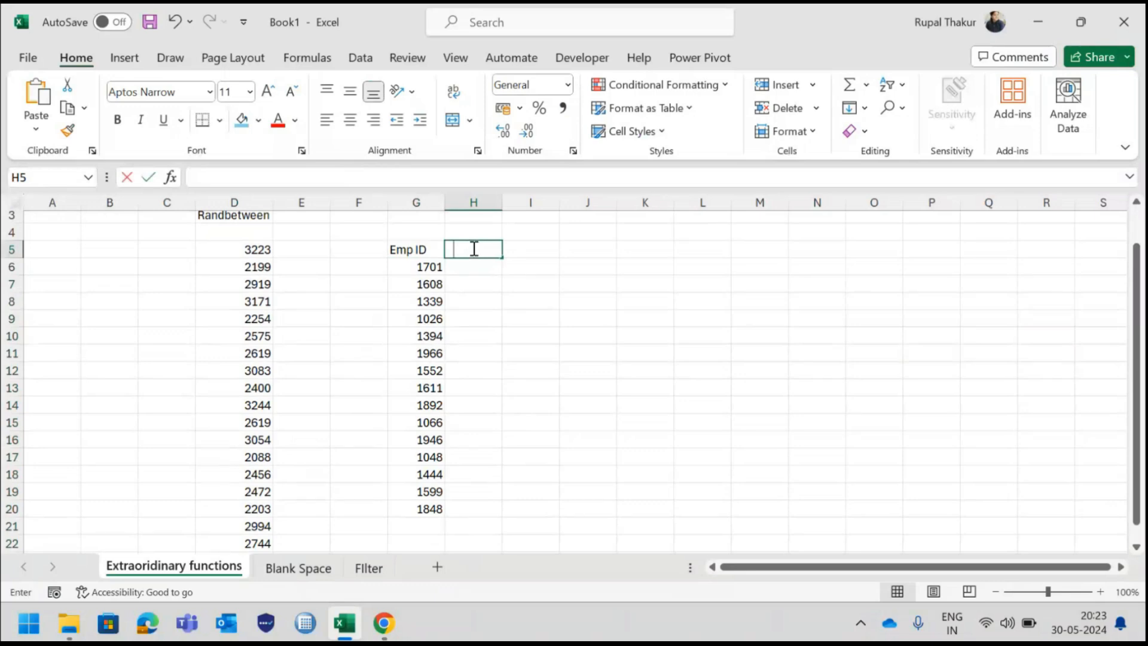
{"action": "type", "text": "Sales"}
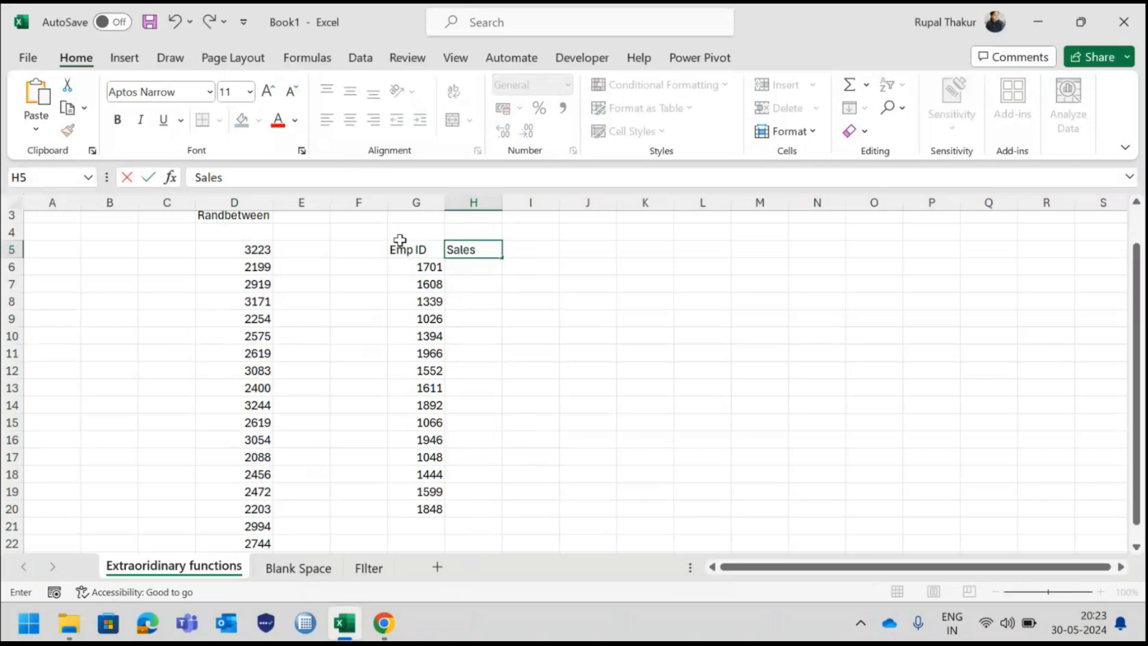
Enter the formula =RANDBETWEEN(50000,100000) in cell H6 and fill it down through H20
{"action": "left_click", "coordinate": [484, 269]}
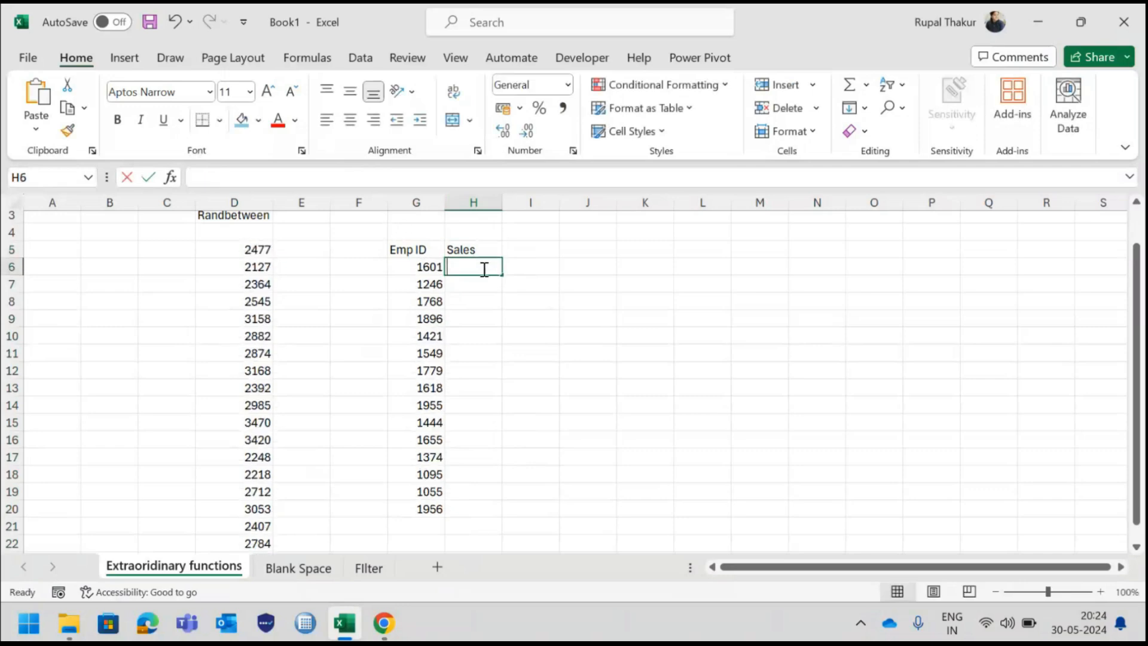
{"action": "type", "text": "=Ra"}
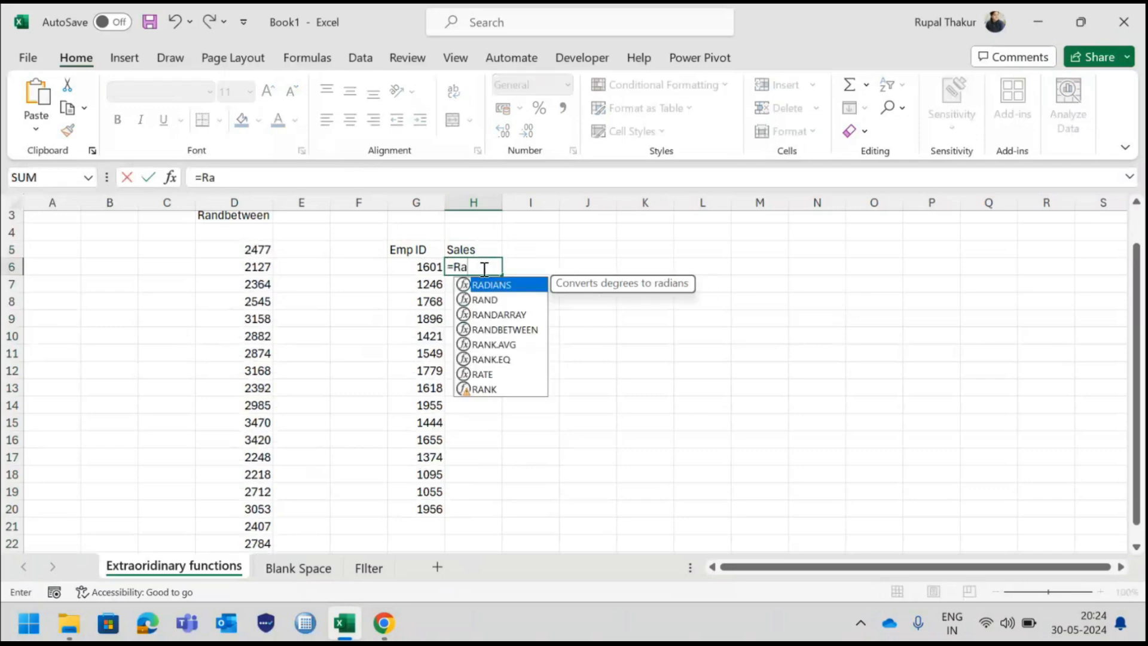
{"action": "type", "text": "nd"}
{"action": "key", "text": "Down"}
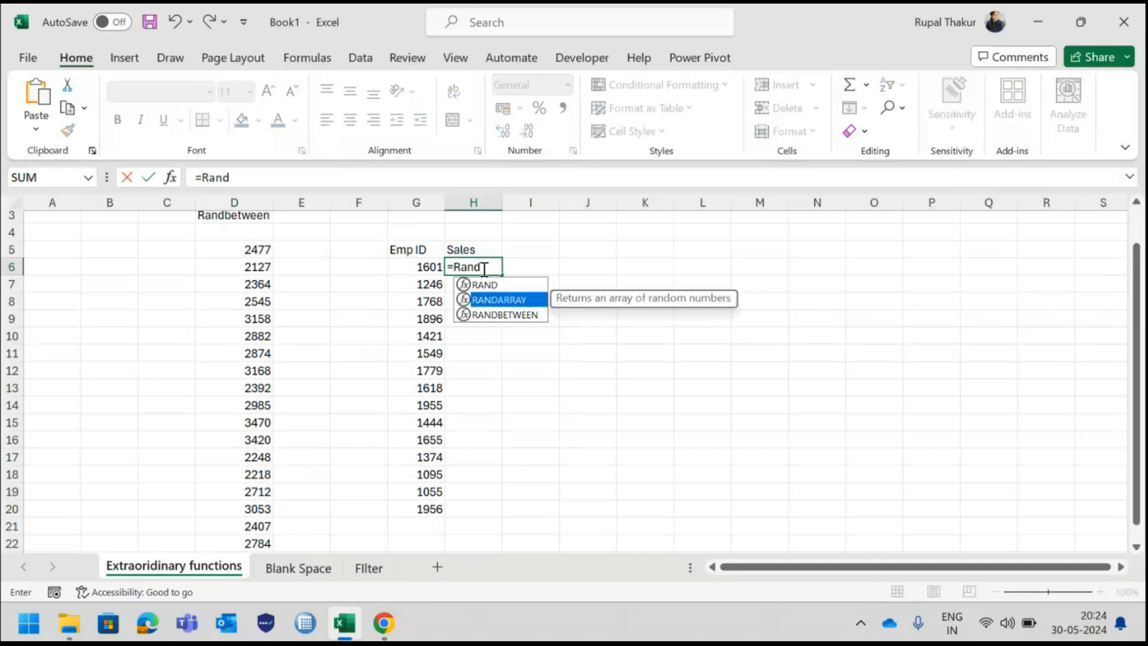
{"action": "key", "text": "Down"}
{"action": "key", "text": "Tab"}
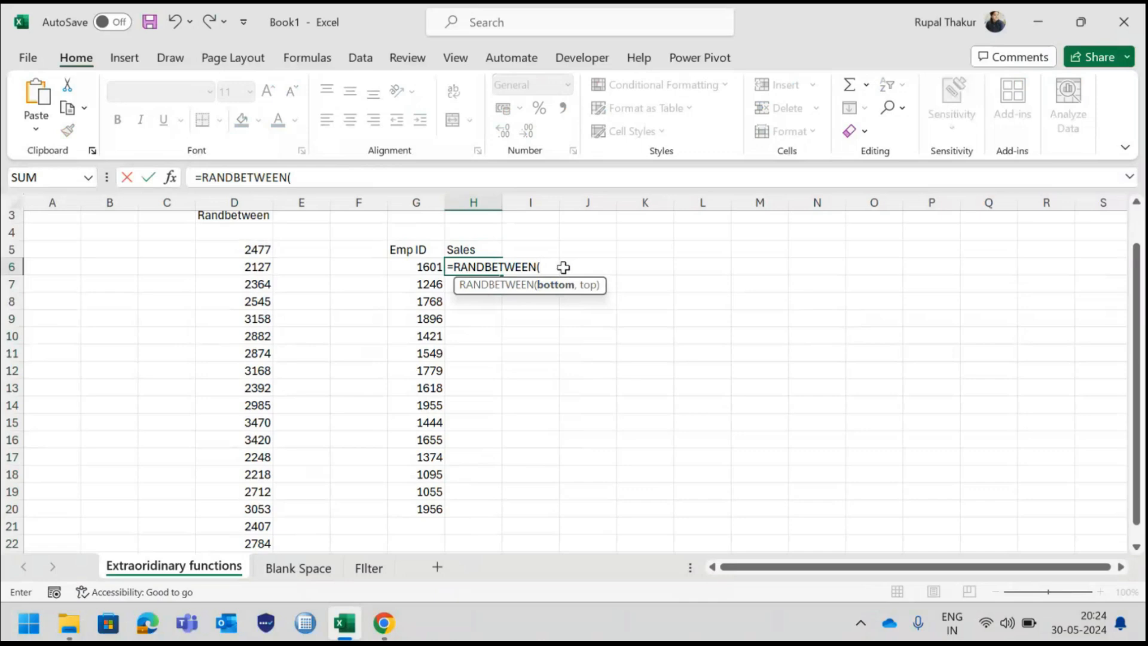
{"action": "type", "text": "50000"}
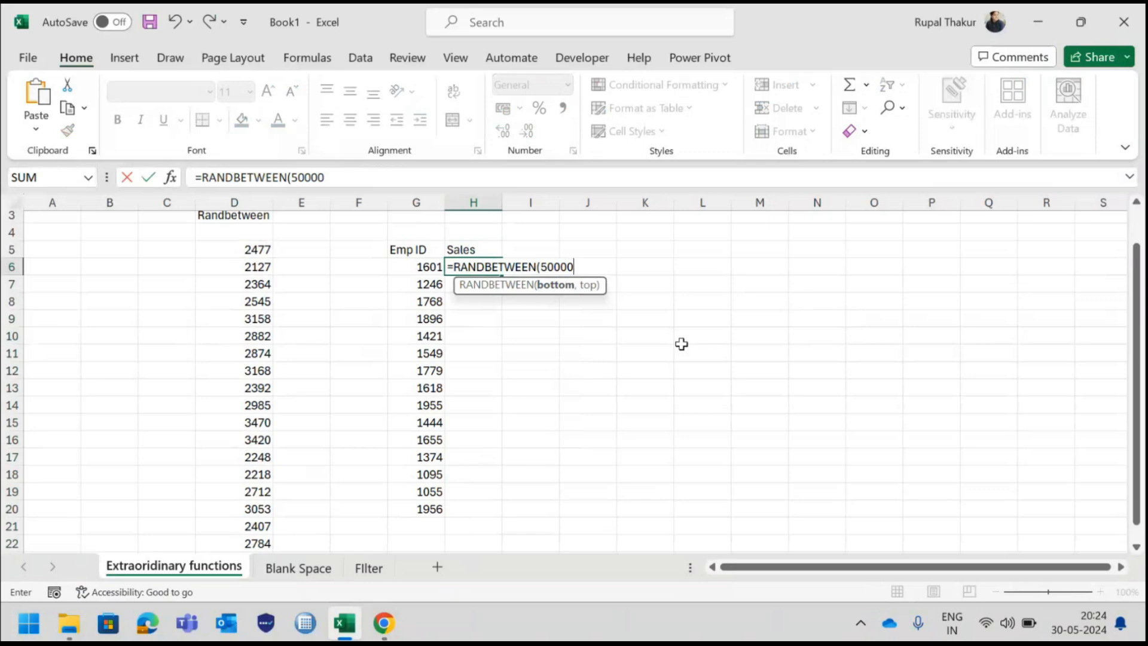
{"action": "key", "text": "BackSpace"}
{"action": "key", "text": "BackSpace"}
{"action": "key", "text": "BackSpace"}
{"action": "type", "text": ","}
{"action": "key", "text": "BackSpace"}
{"action": "type", "text": "000,100000"}
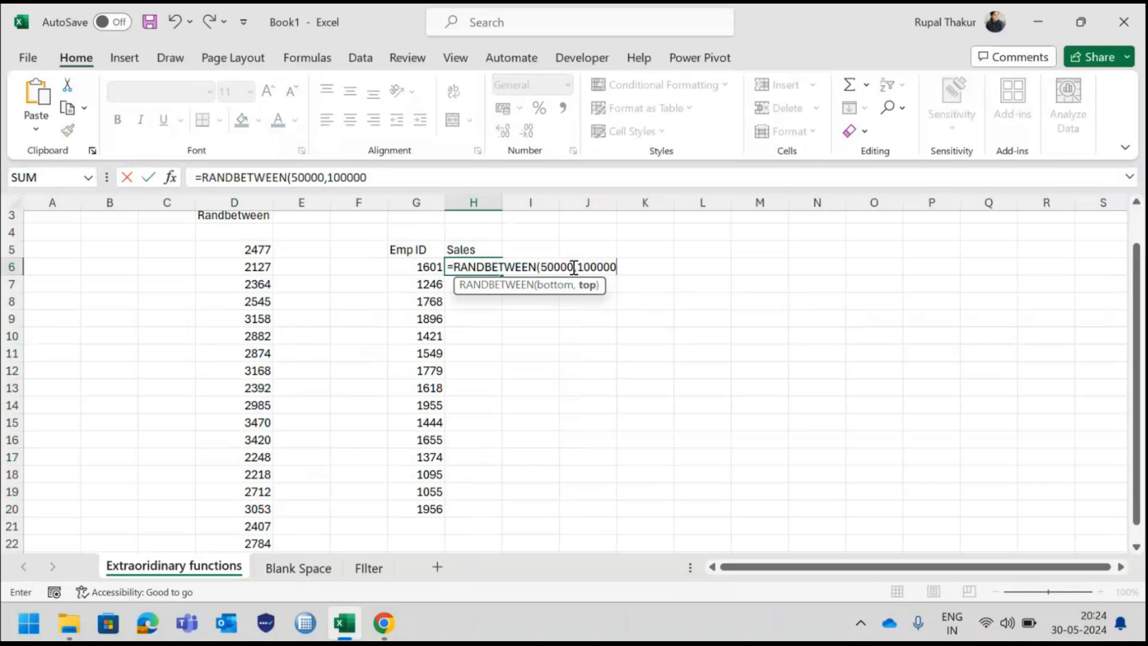
{"action": "type", "text": ")"}
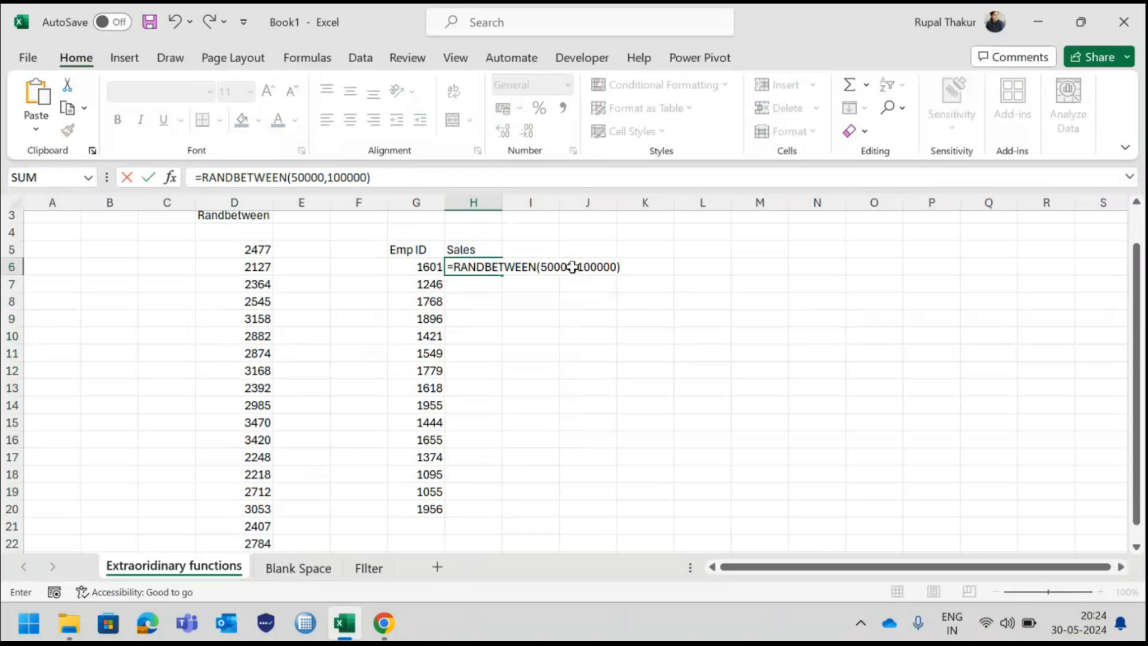
{"action": "key", "text": "ctrl+Return"}
{"action": "left_click_drag", "start_coordinate": [502, 274], "coordinate": [510, 513]}
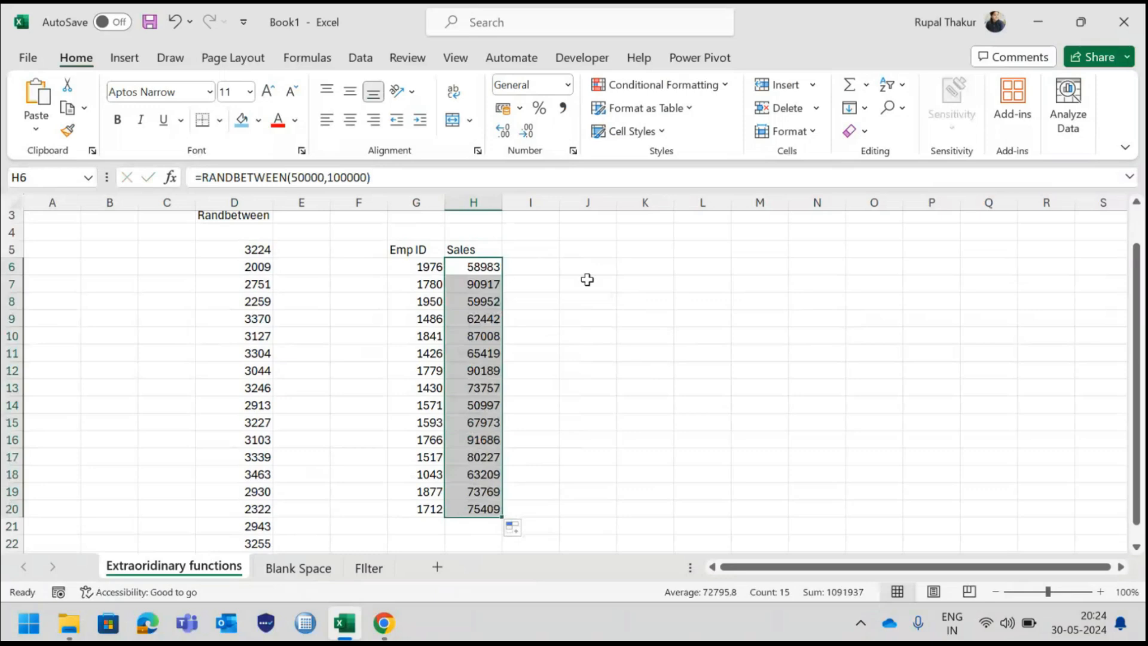
Add the column headings Revenue in cell I5 and Expenses in cell J5
{"action": "left_click", "coordinate": [536, 251]}
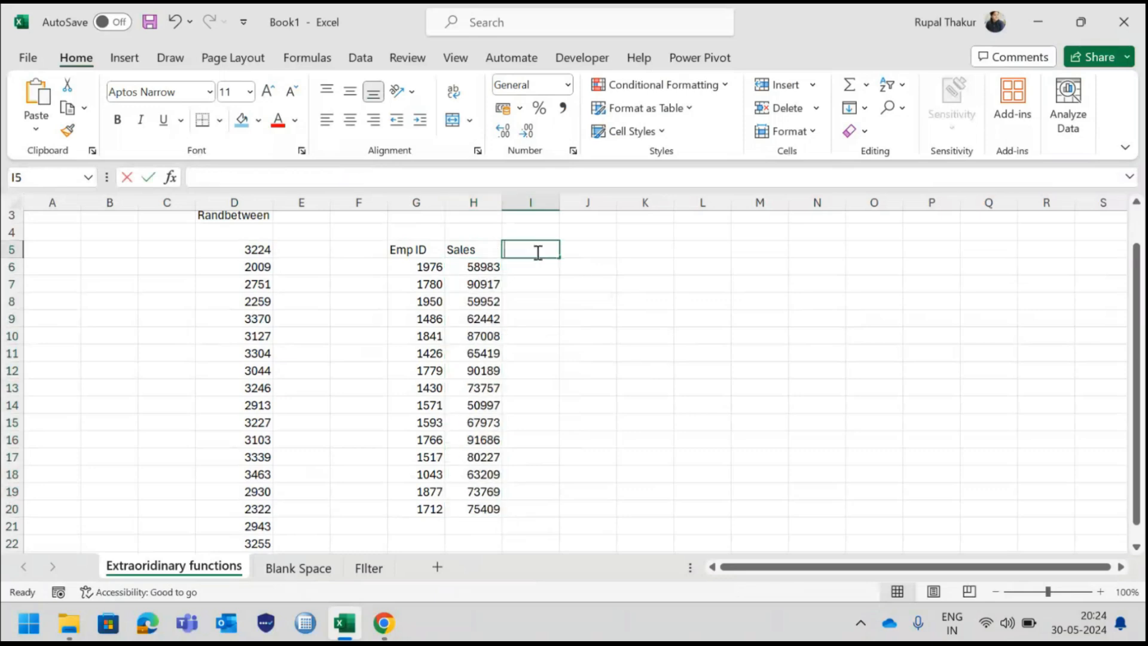
{"action": "type", "text": "Revenue"}
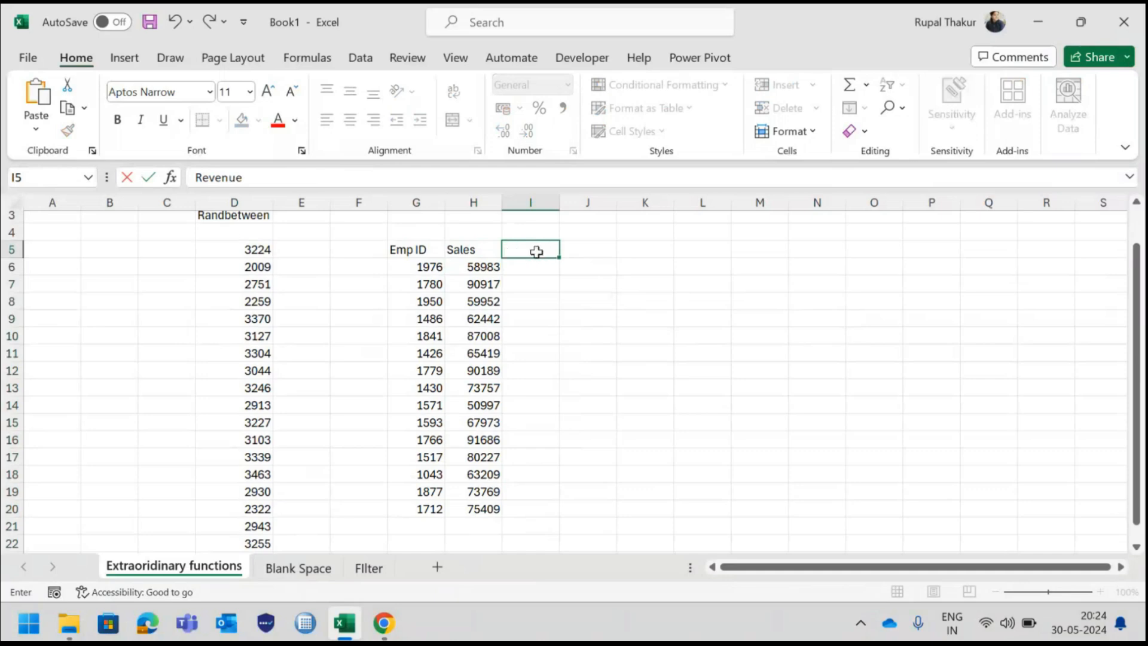
{"action": "key", "text": "Tab"}
{"action": "type", "text": "Ex"}
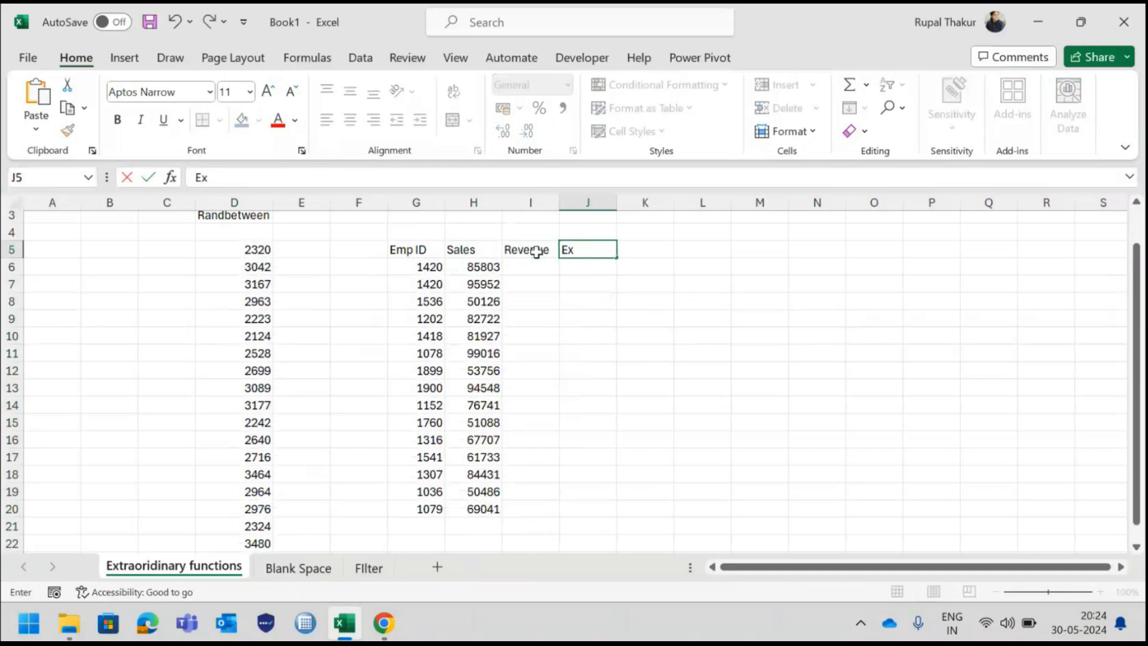
{"action": "type", "text": "penses"}
{"action": "key", "text": "Tab"}
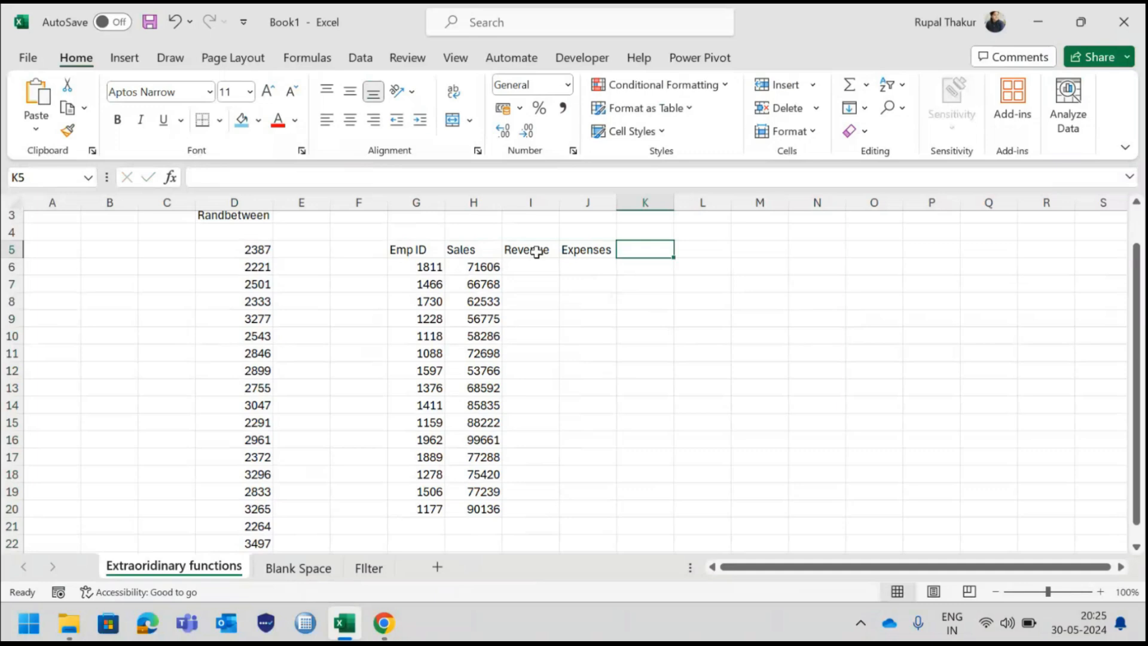
{"action": "scroll", "coordinate": [536, 251], "scroll_direction": "up", "scroll_amount": 1}
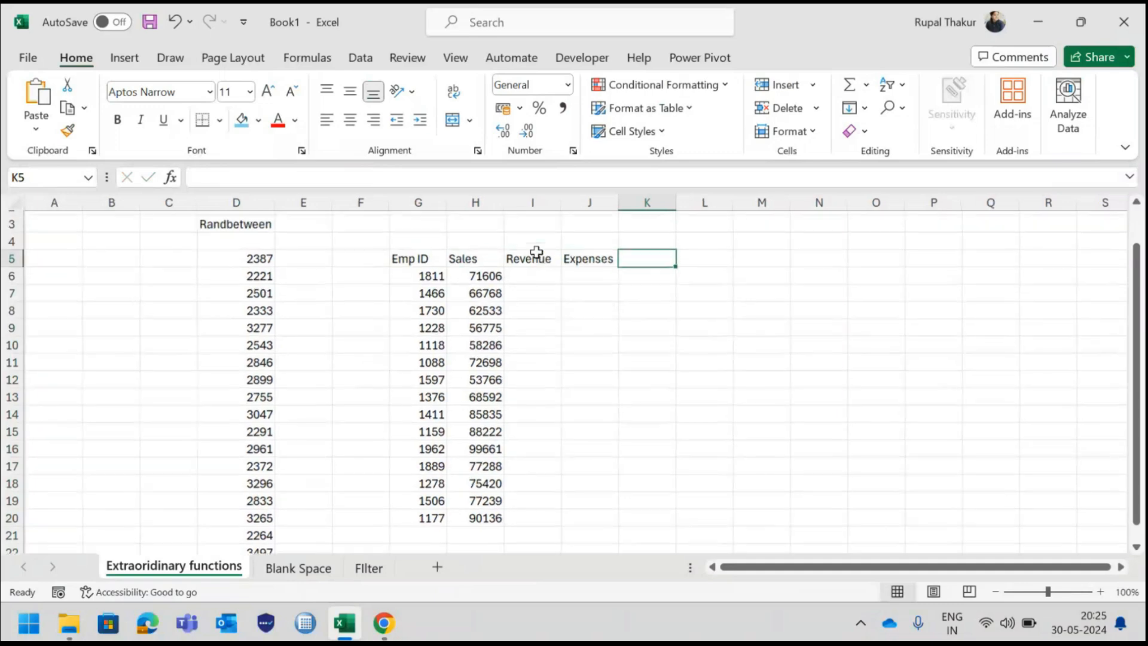